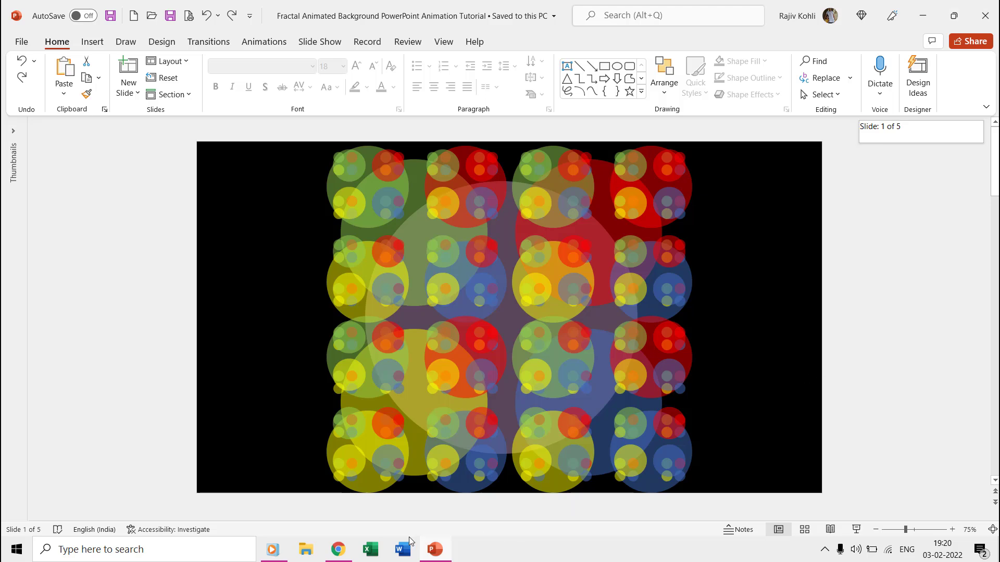
Step: View the CodePen Fractal pen in the browser, then switch to the Pseudo Rings tutorial tab
click(336, 551)
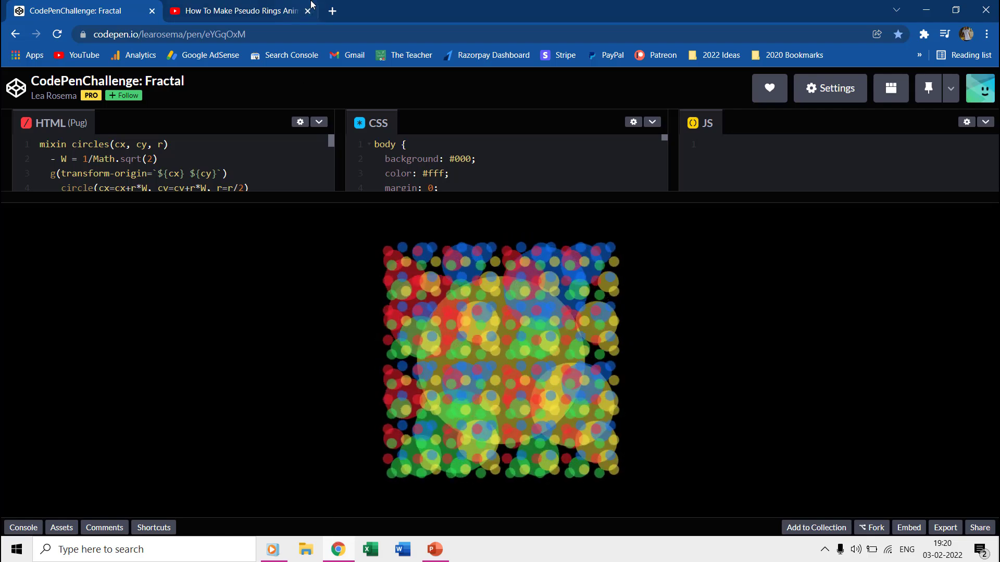
click(269, 5)
Step: Play the Pseudo Rings Animation tutorial briefly and pause it at 0:07
click(258, 227)
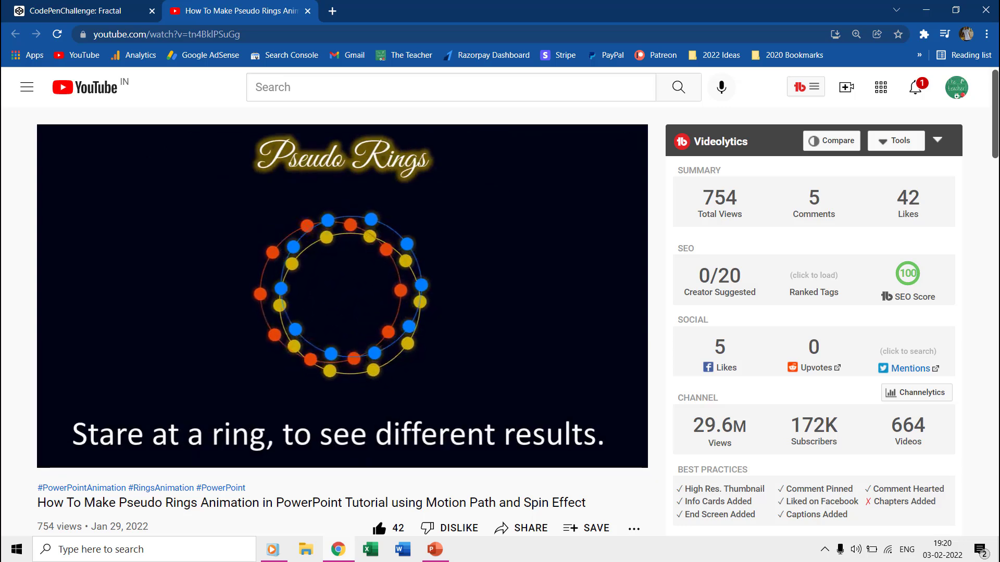
key(space)
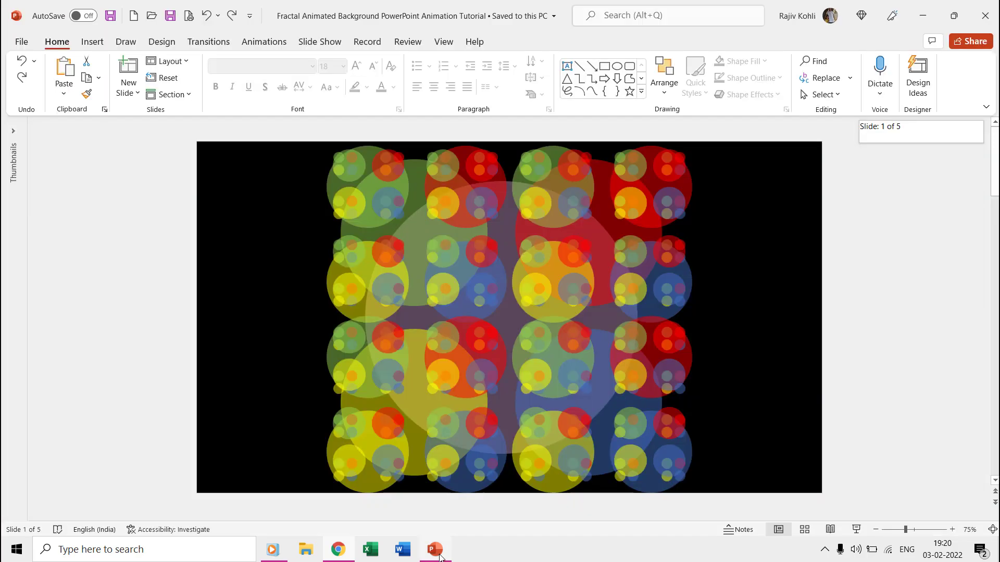
Step: Back in PowerPoint, open the Selection Pane listing the slide's groups, such as Group 722 and Group 716
click(440, 555)
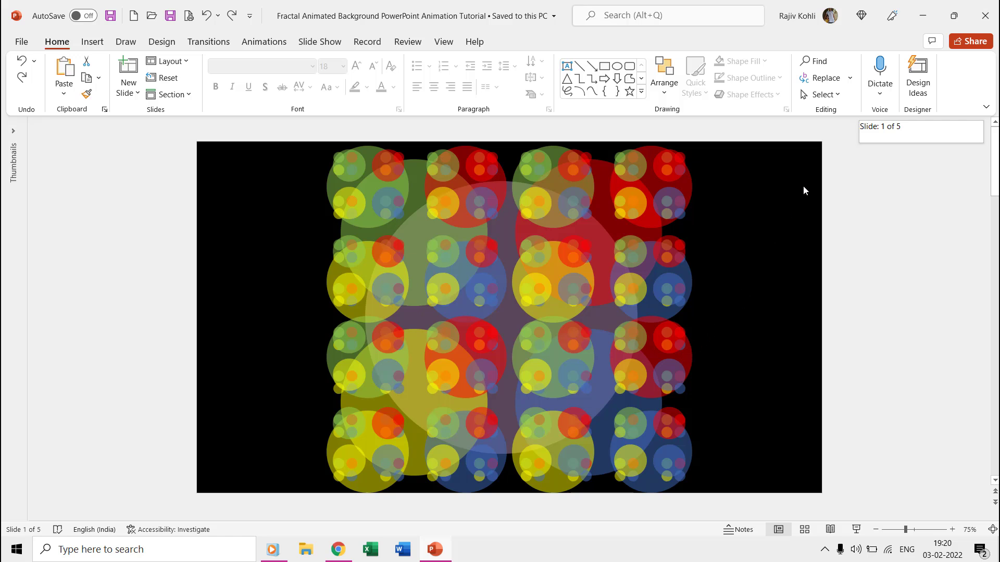
click(822, 95)
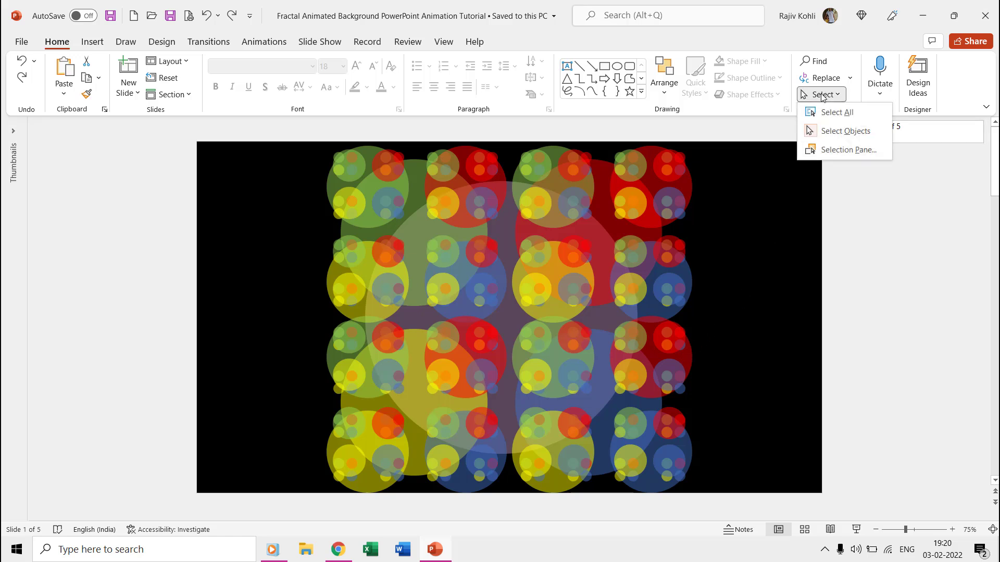
click(834, 150)
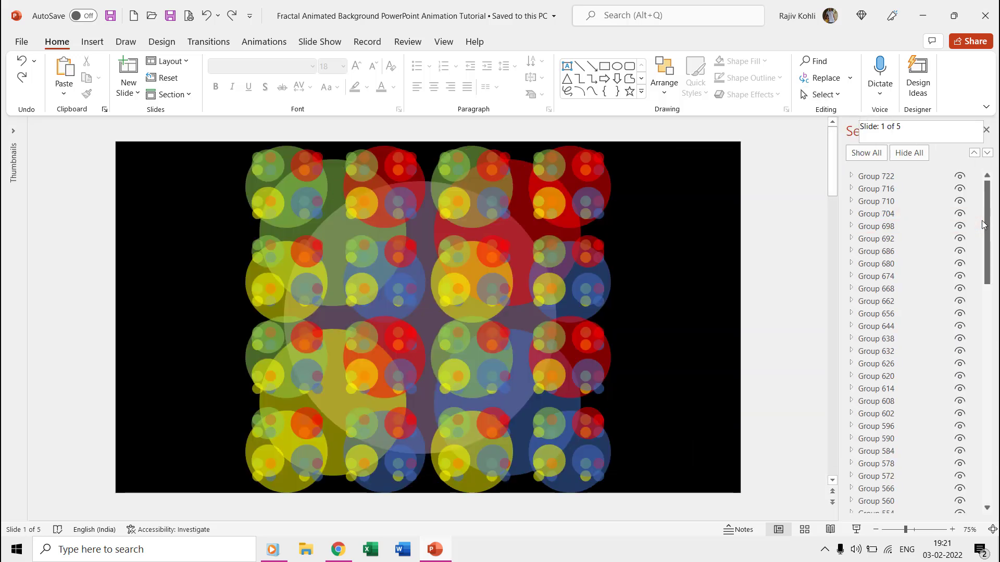
Step: Expand Group 722, select Ovals 727 through 723 in turn, collapse it, and show the slide thumbnails
drag(988, 226, 988, 206)
click(851, 176)
click(885, 191)
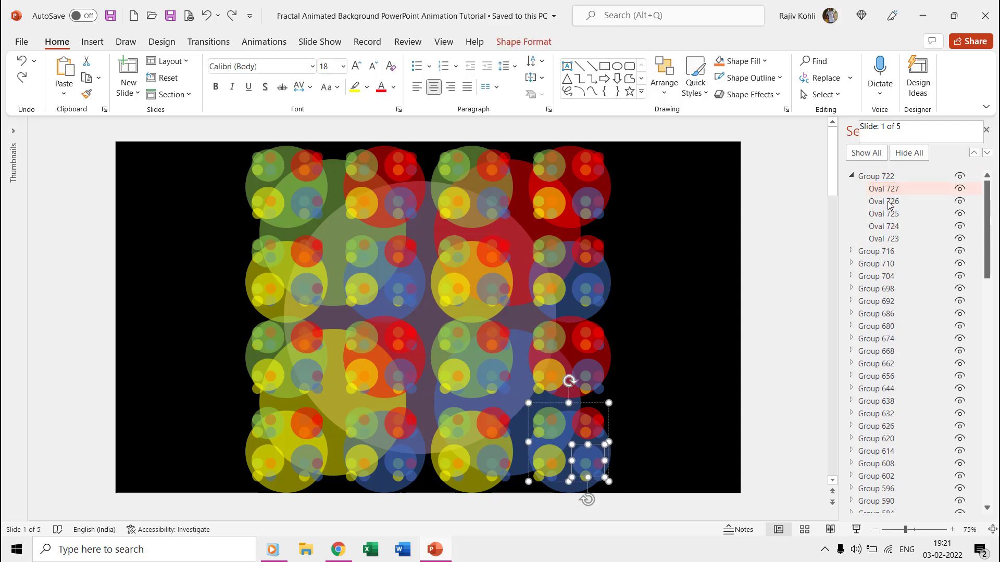
click(889, 202)
click(891, 214)
click(891, 226)
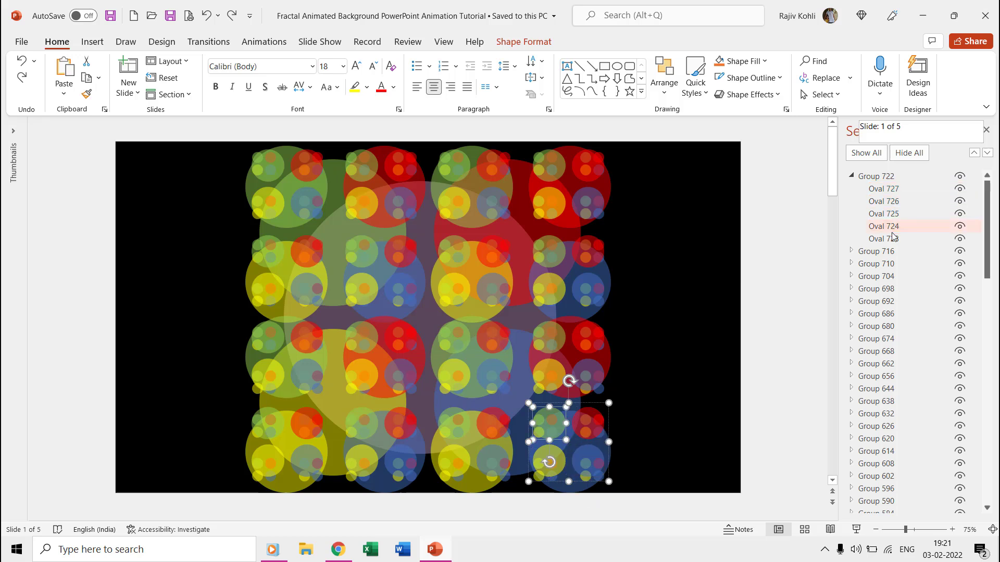
click(892, 243)
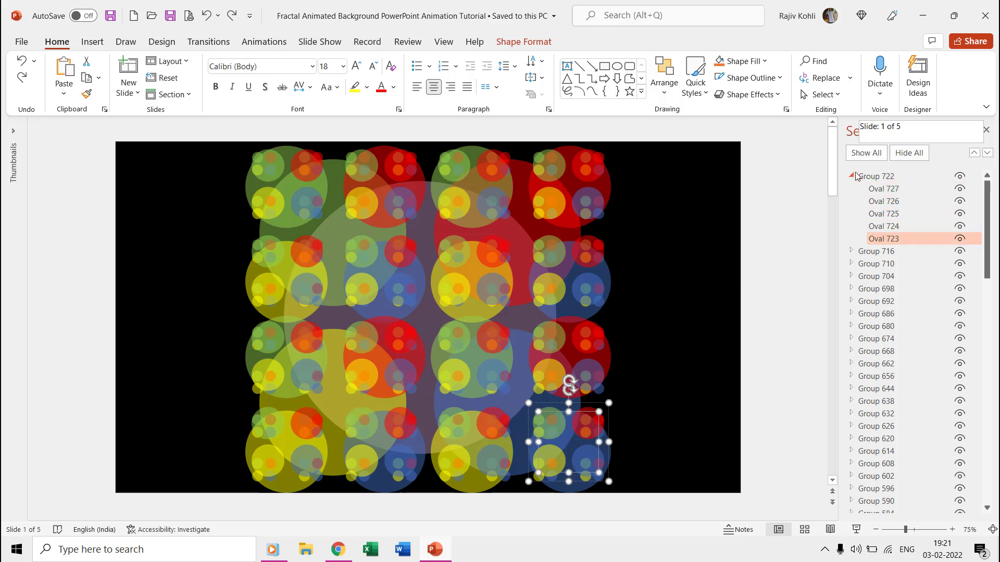
click(852, 178)
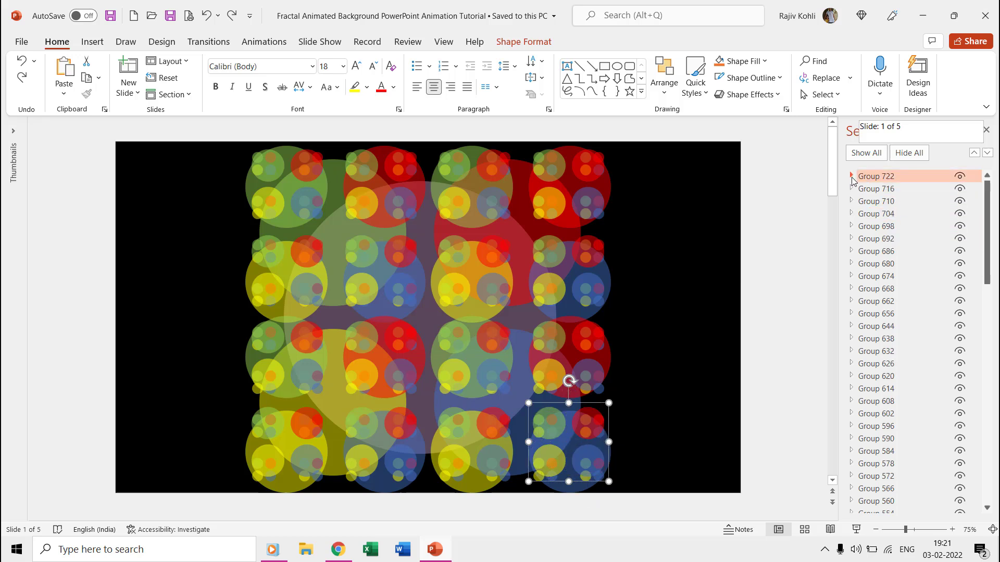
click(28, 234)
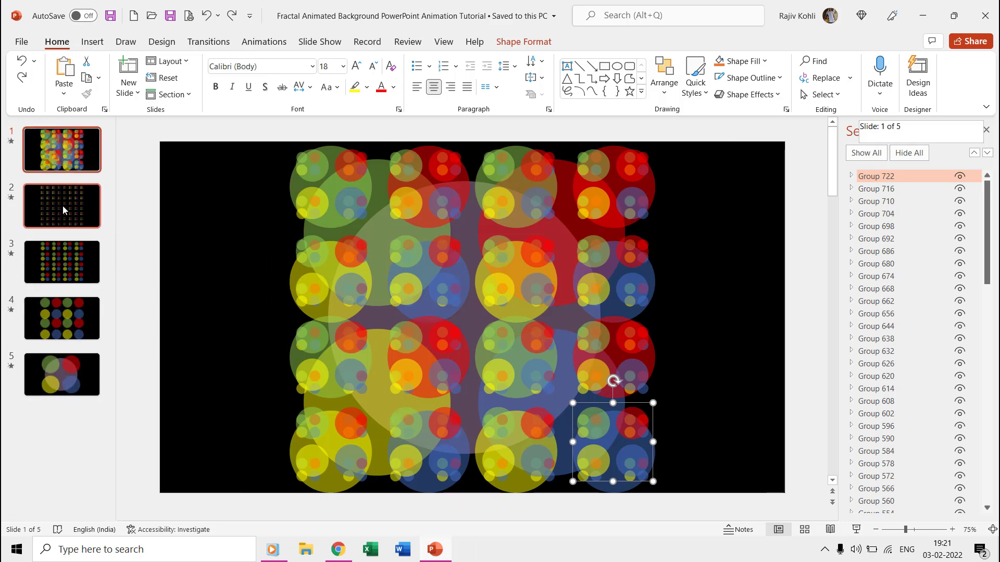
Step: Browse slides 2, 3, 4 and 5 to compare their circle grids
click(62, 205)
click(64, 255)
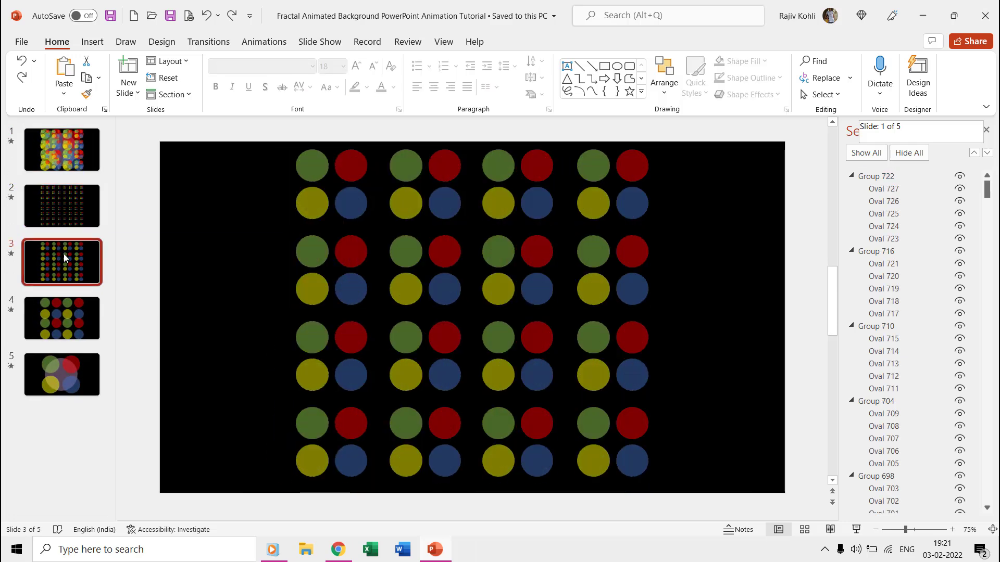
click(64, 313)
click(64, 369)
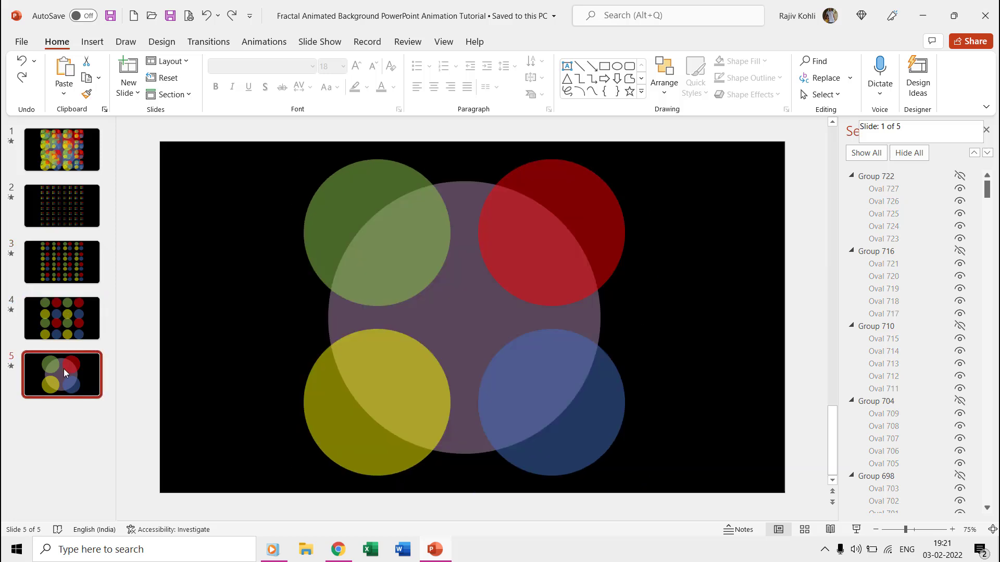
Step: Return to slide 2, select its top-left four-circle group and zoom in to 150%
click(64, 201)
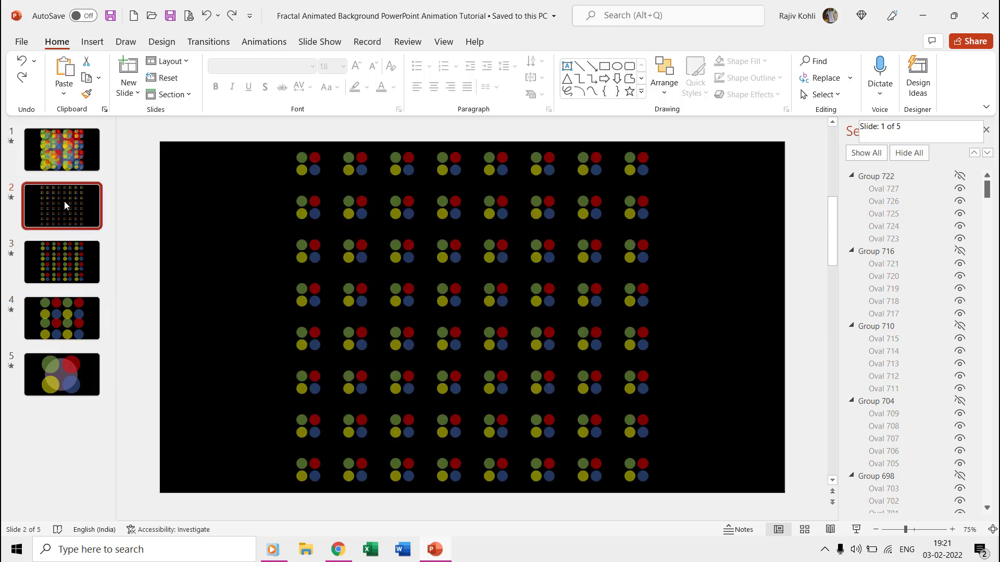
click(315, 158)
scroll(336, 201, up, 8)
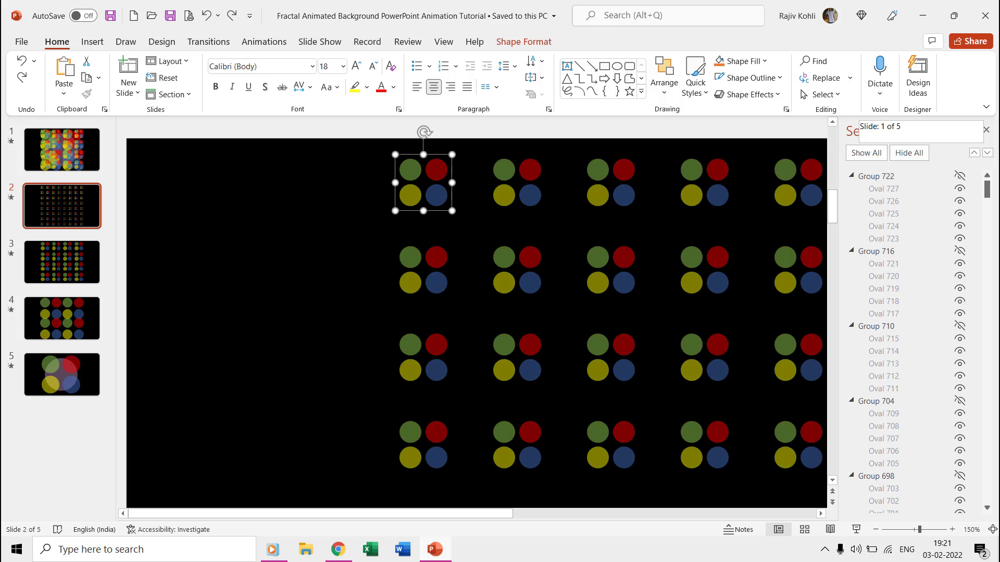
drag(988, 189, 990, 383)
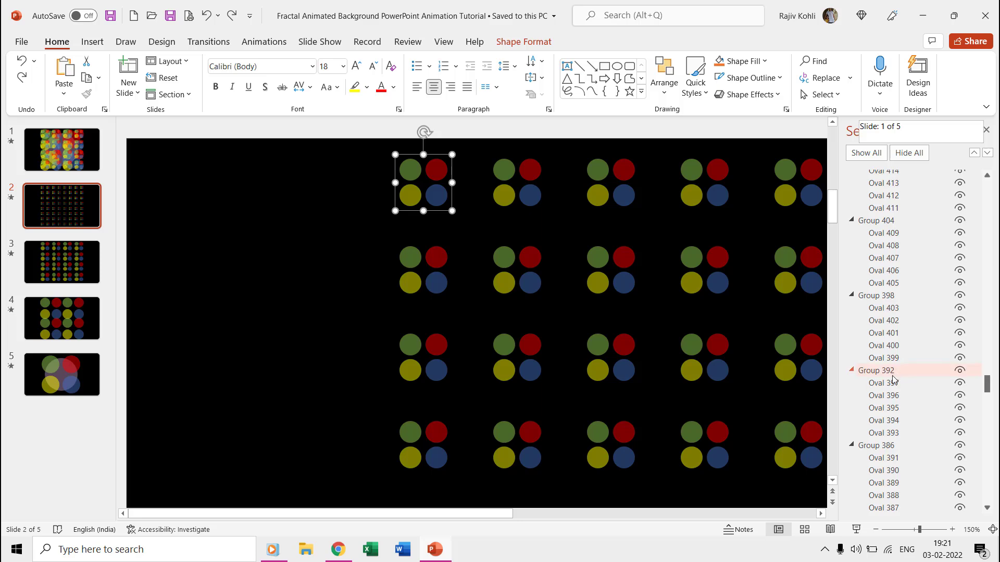
Step: Give the circles of the selected top-left group a white outline
click(538, 44)
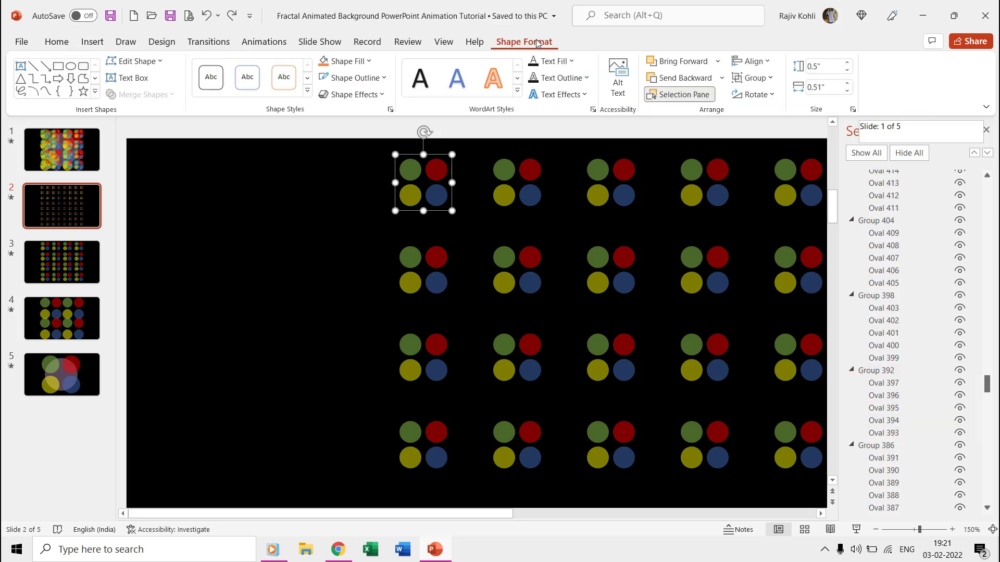
click(347, 79)
click(323, 110)
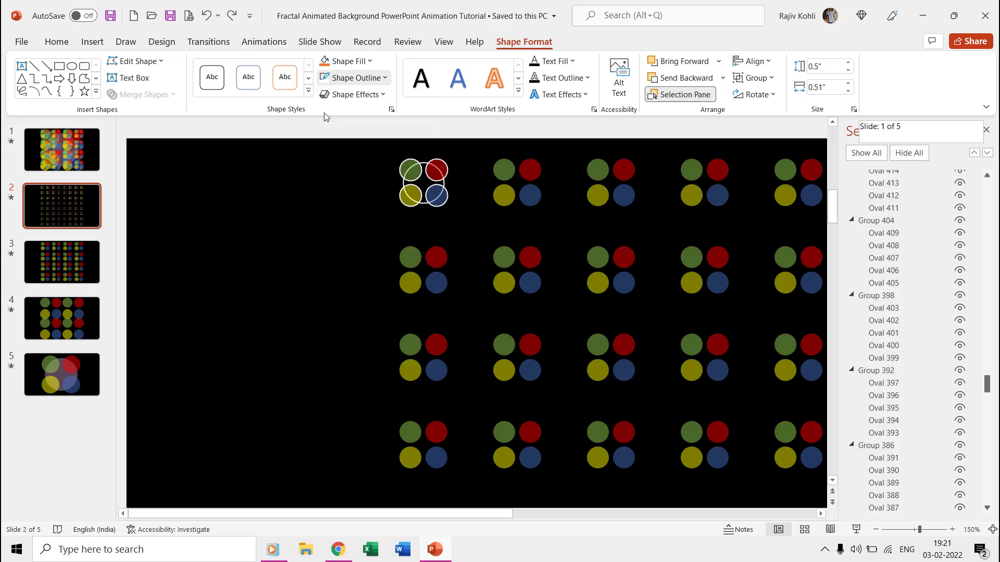
Step: Zoom in to inspect the hidden large ring, test-rotate the group, then undo the rotation
ctrl+scroll(484, 191, up, 5)
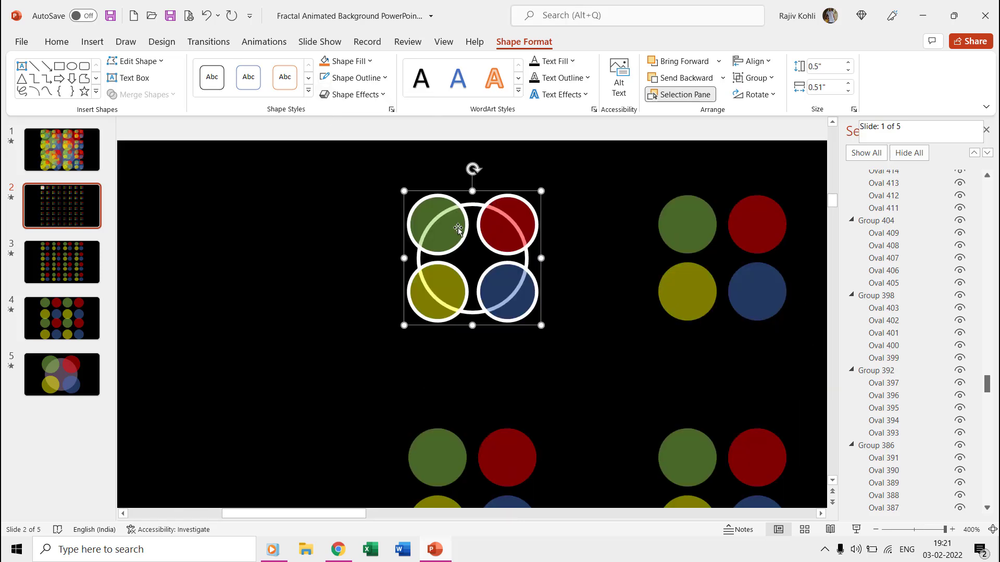
click(470, 204)
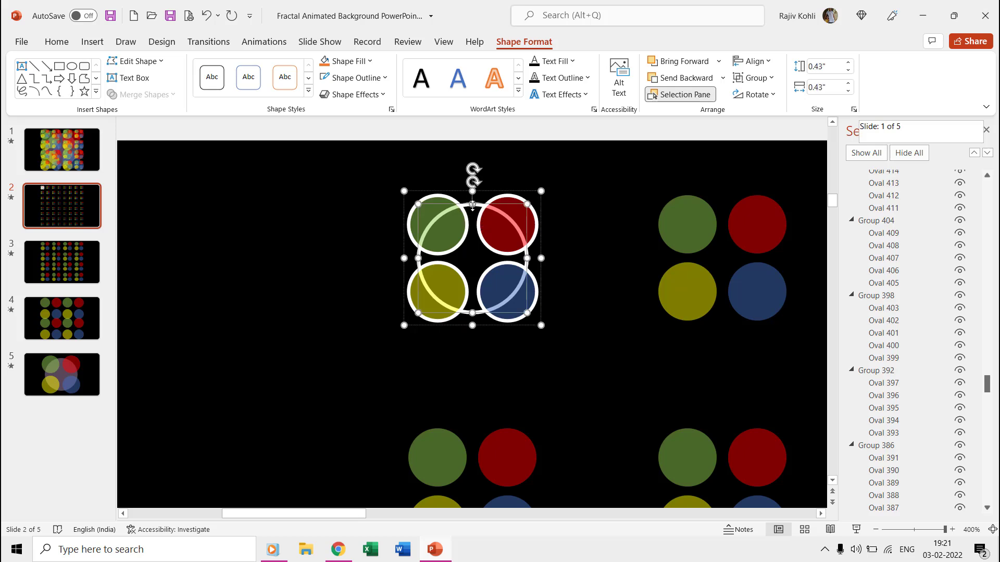
click(436, 192)
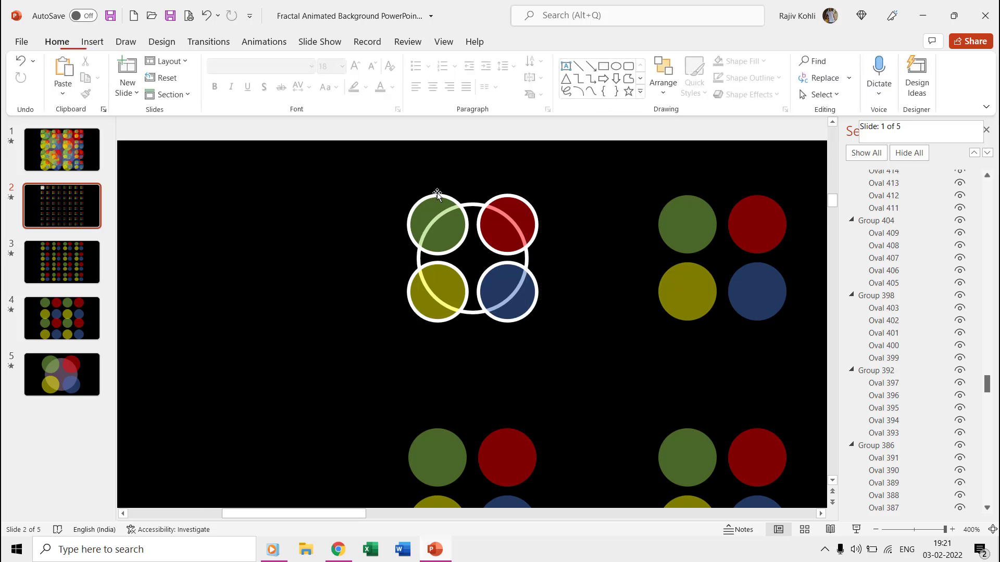
click(472, 204)
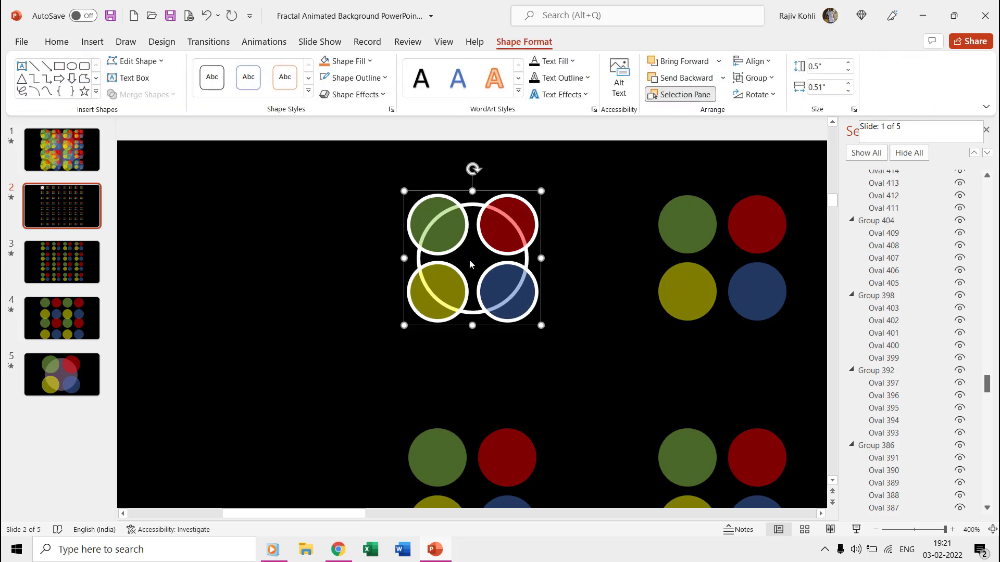
drag(472, 170, 512, 175)
key(ctrl+z)
scroll(524, 207, down, 10)
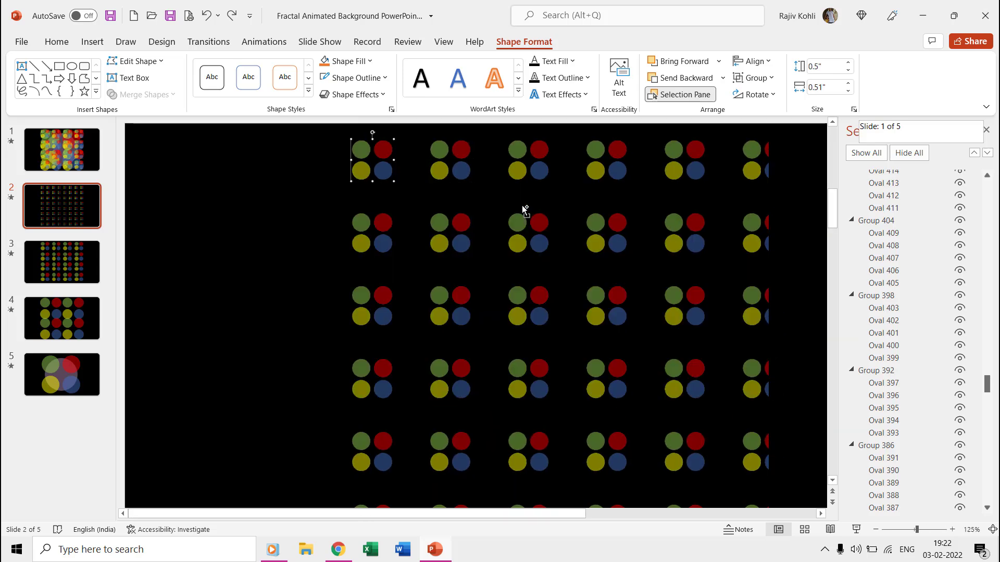
click(68, 263)
scroll(415, 155, up, 5)
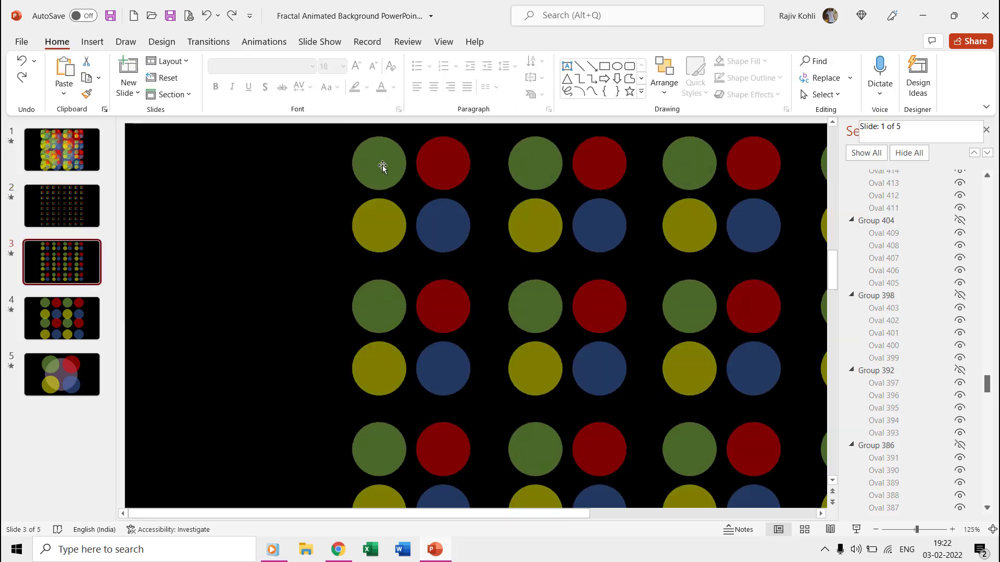
click(383, 164)
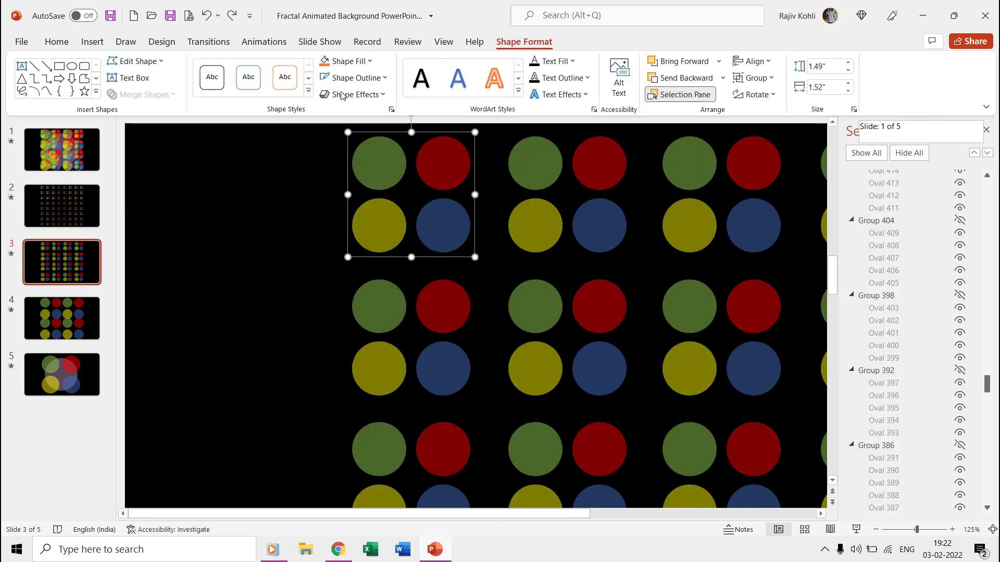
click(355, 79)
click(323, 112)
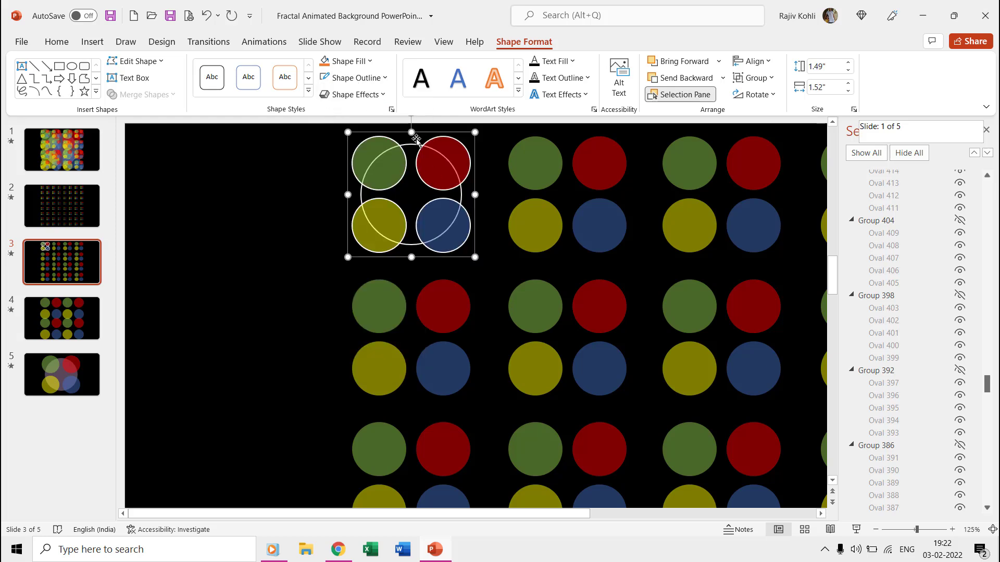
key(ctrl+z)
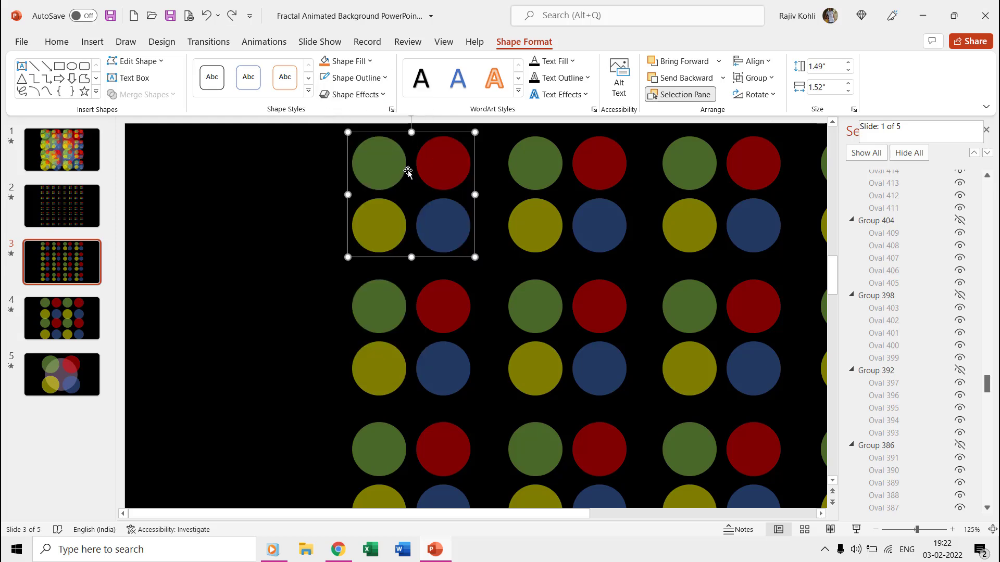
click(82, 209)
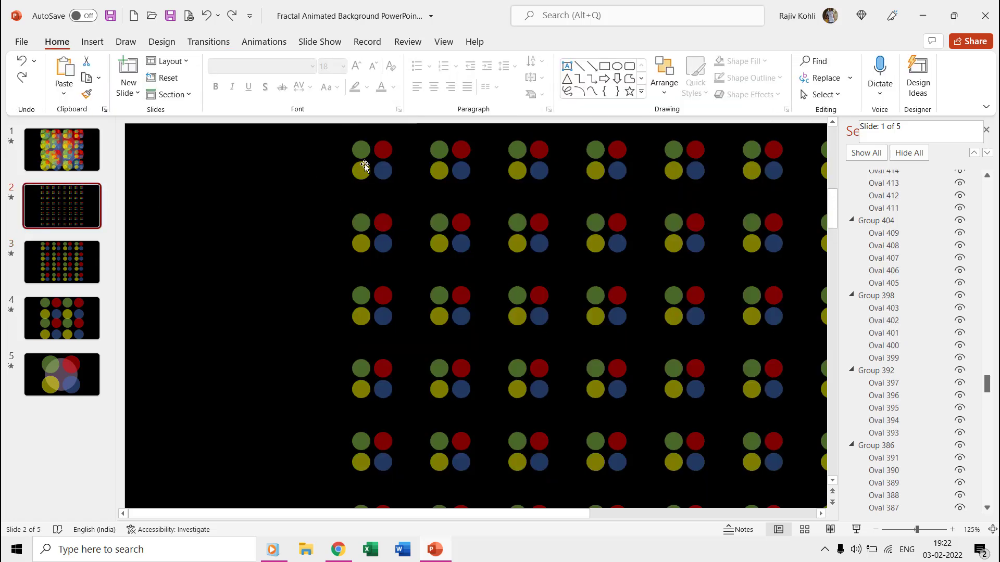
Step: Insert a blank slide 3 and paste a four-circle group copied from slide 2 onto it
click(135, 72)
click(67, 192)
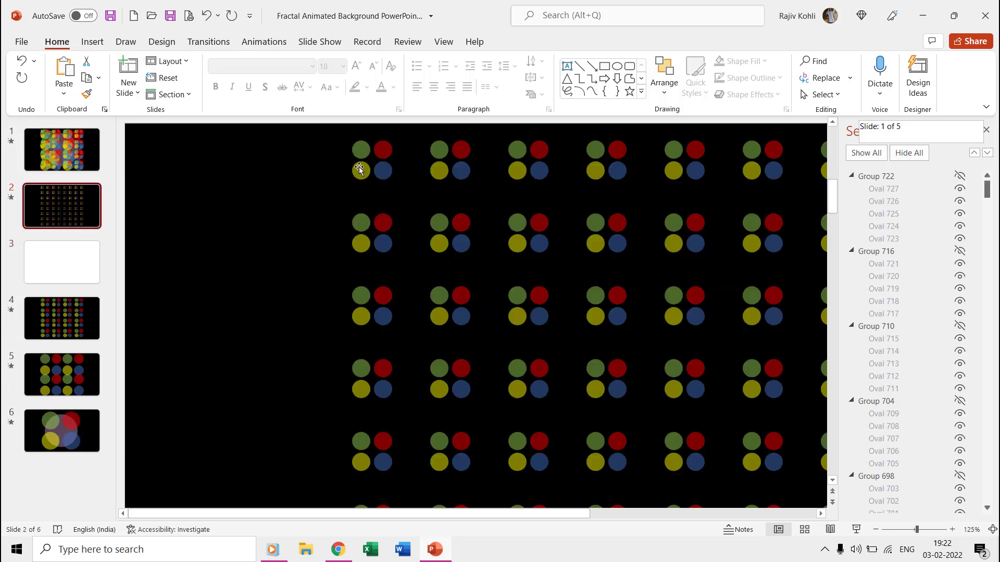
click(366, 161)
key(ctrl+c)
click(82, 244)
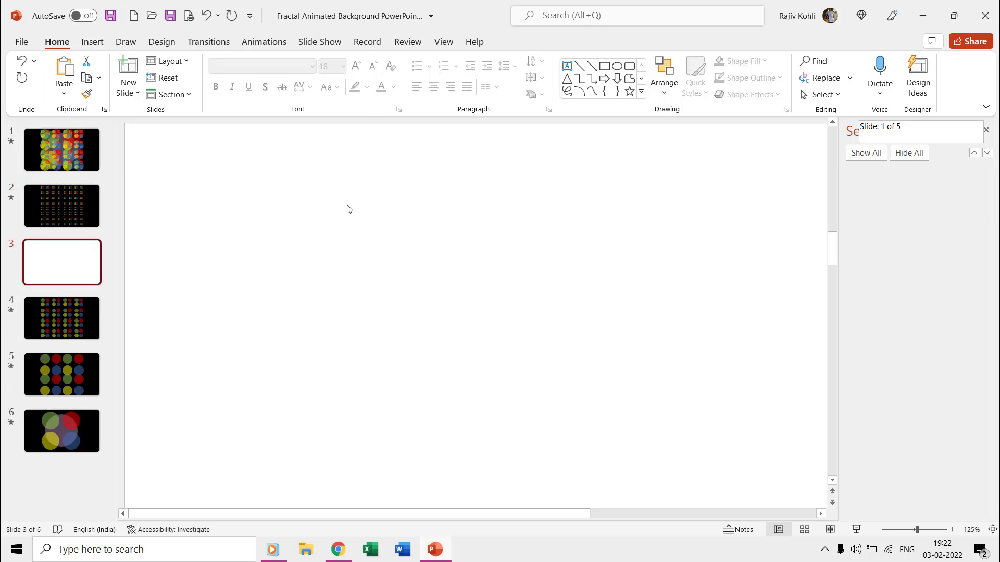
key(ctrl+v)
Step: Ctrl-drag a copy of the group to the right and repeat with Ctrl+Y to extend the row
drag(388, 155, 444, 154)
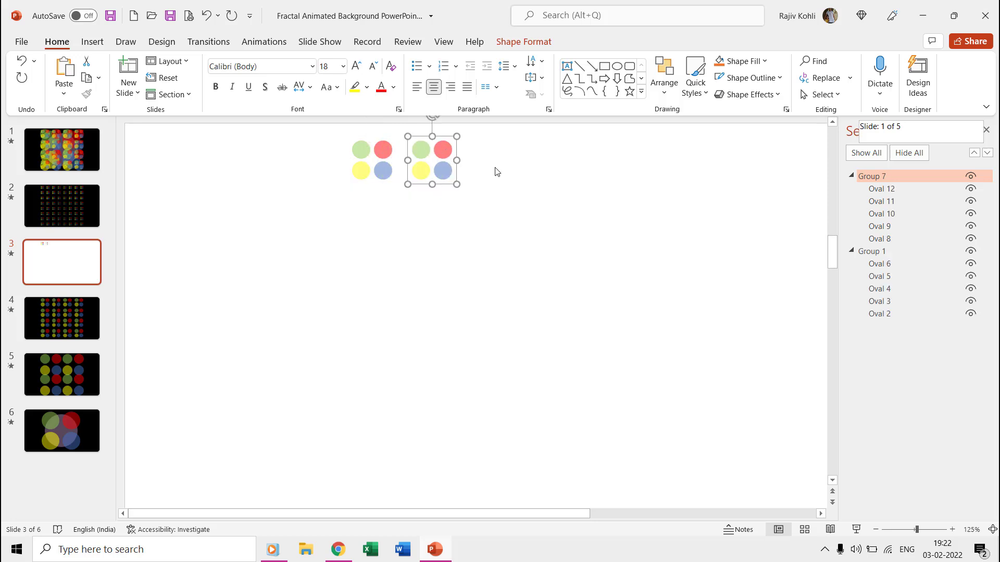
scroll(495, 172, down, 4)
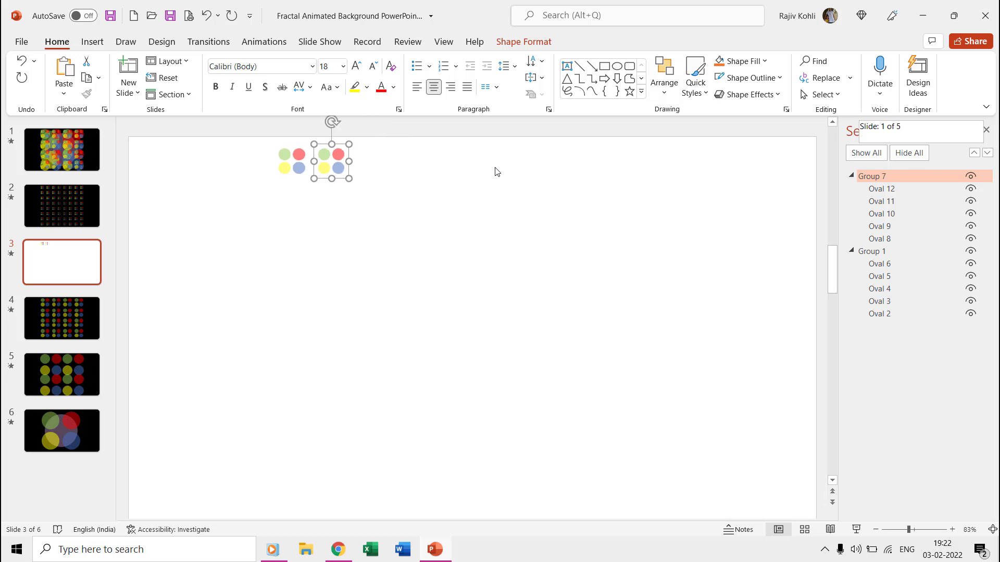
key(ctrl+y)
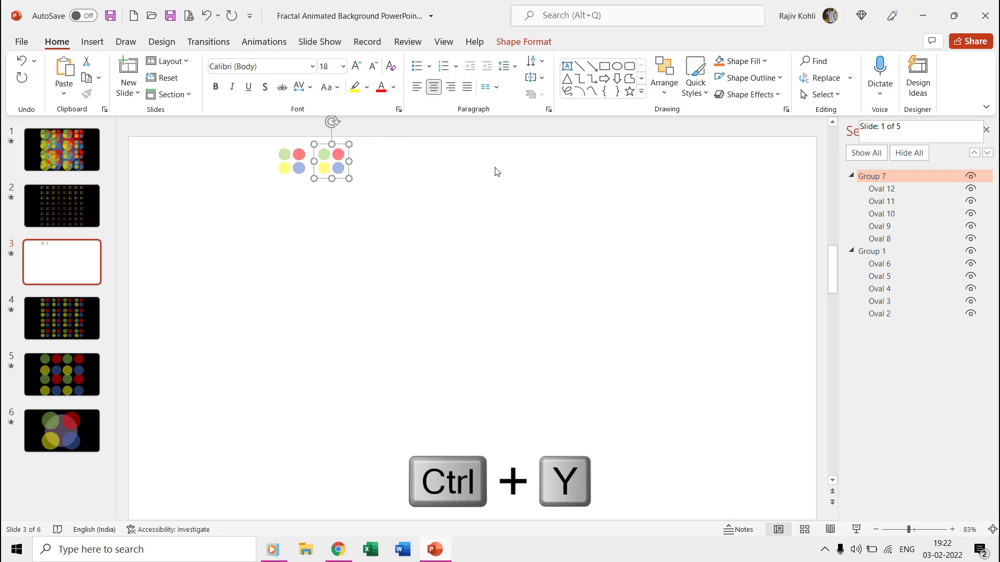
key(ctrl+y)
key(ctrl+y)
key(ctrl+y)
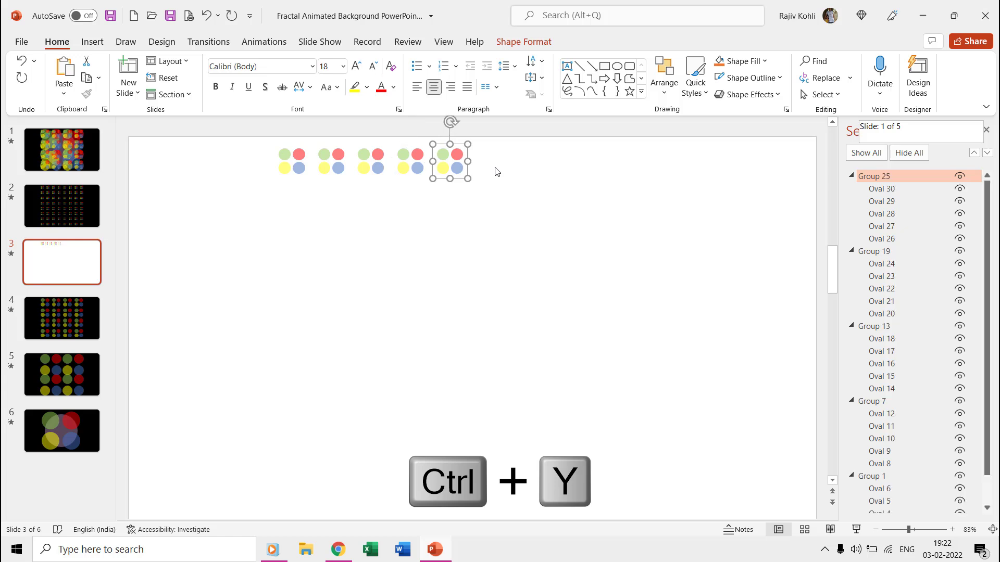
key(ctrl+y)
key(ctrl+y)
key(ctrl+y)
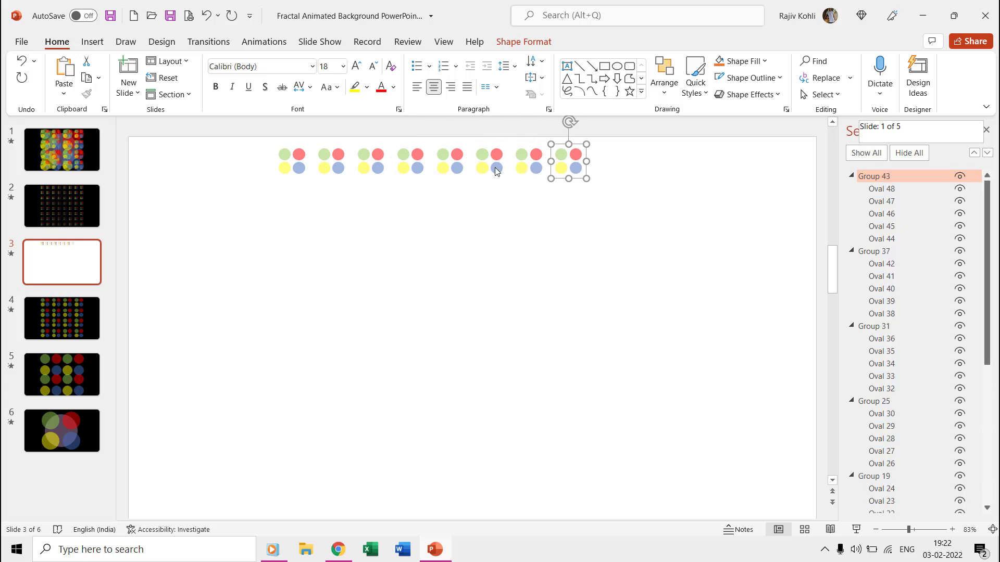
Step: Select the whole row, Ctrl-drag a copy downward, and repeat with Ctrl+Y to add more rows
key(ctrl+a)
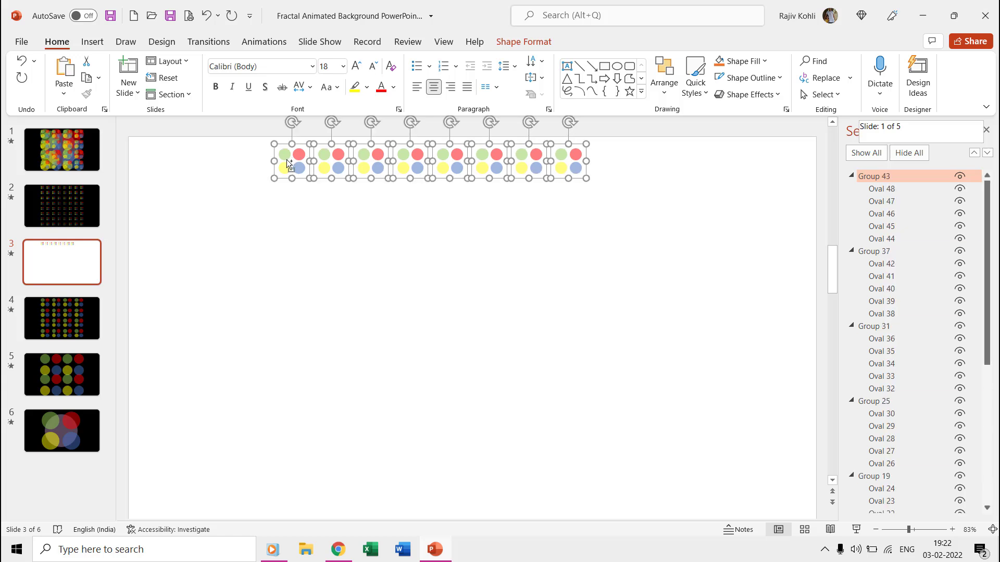
drag(298, 157, 295, 194)
key(ctrl+y)
key(ctrl+y)
key(ctrl+y)
key(ctrl+y)
key(ctrl+y)
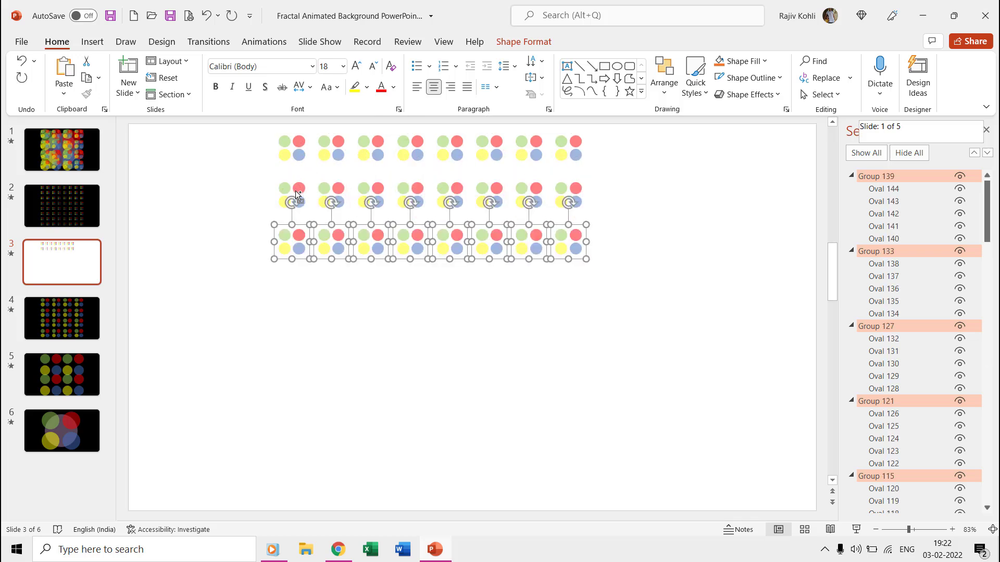
key(ctrl+y)
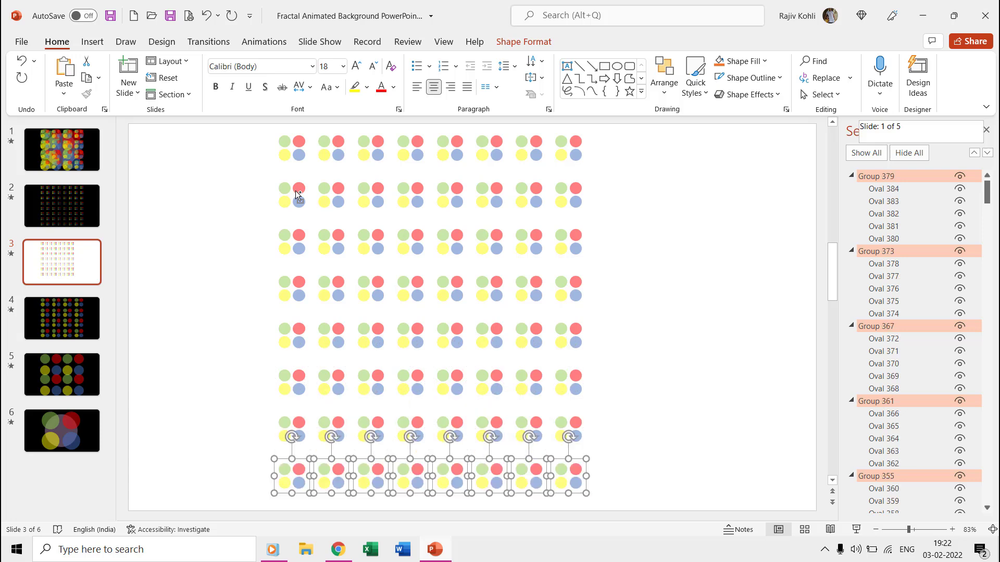
click(85, 261)
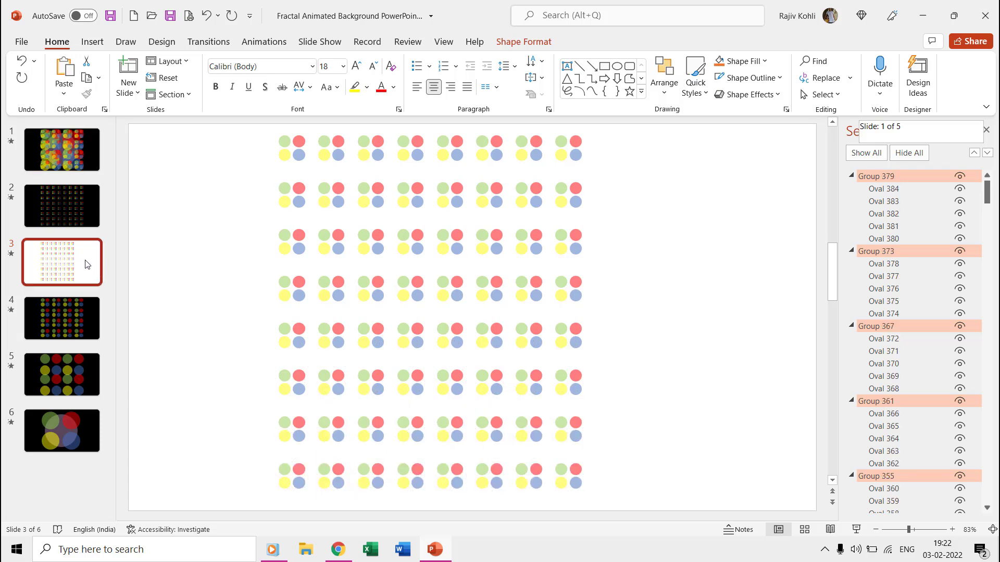
Step: Delete the white grid slide, then paste the new slide 3's oval grid onto slide 2
key(Delete)
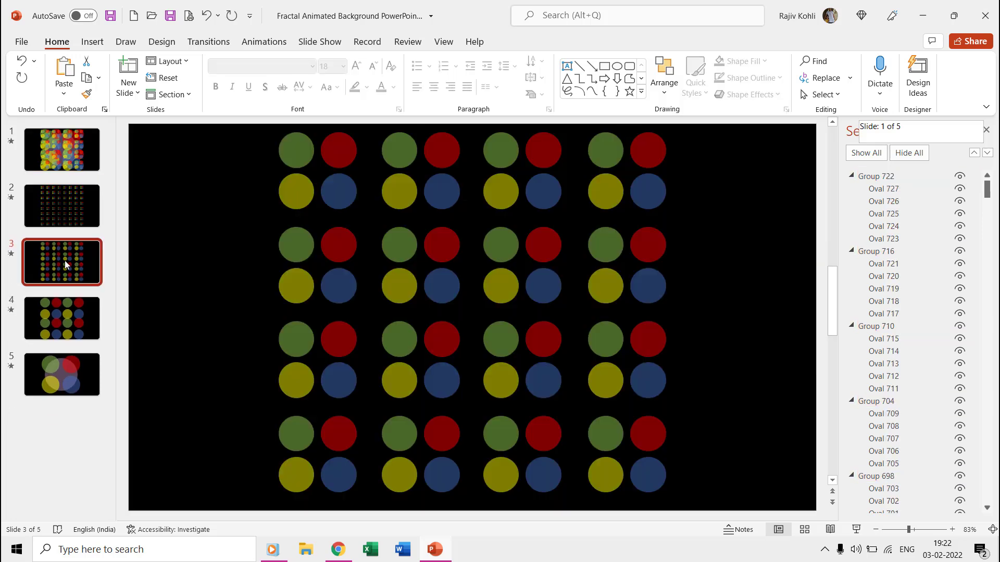
click(233, 209)
key(ctrl+a)
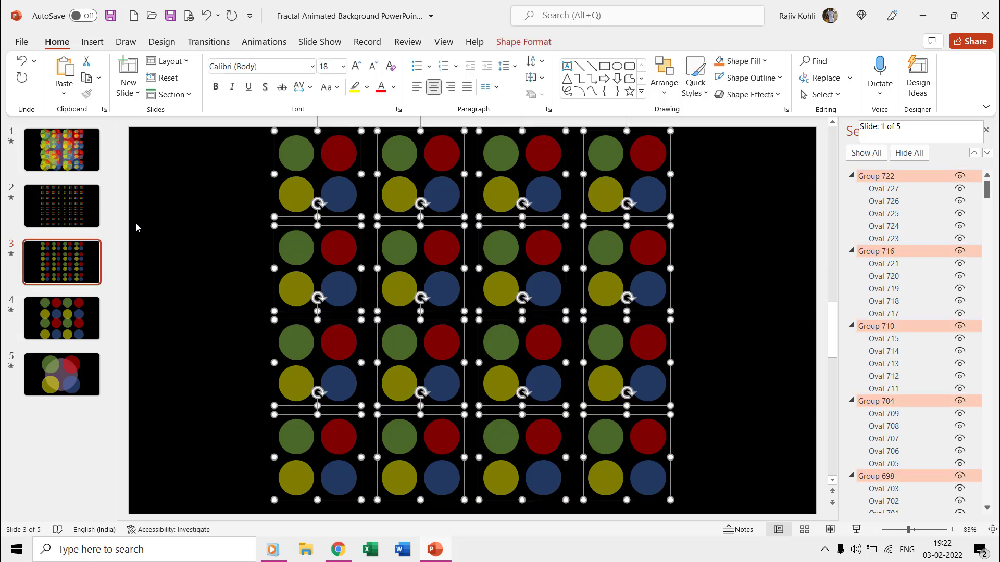
click(73, 206)
key(ctrl+v)
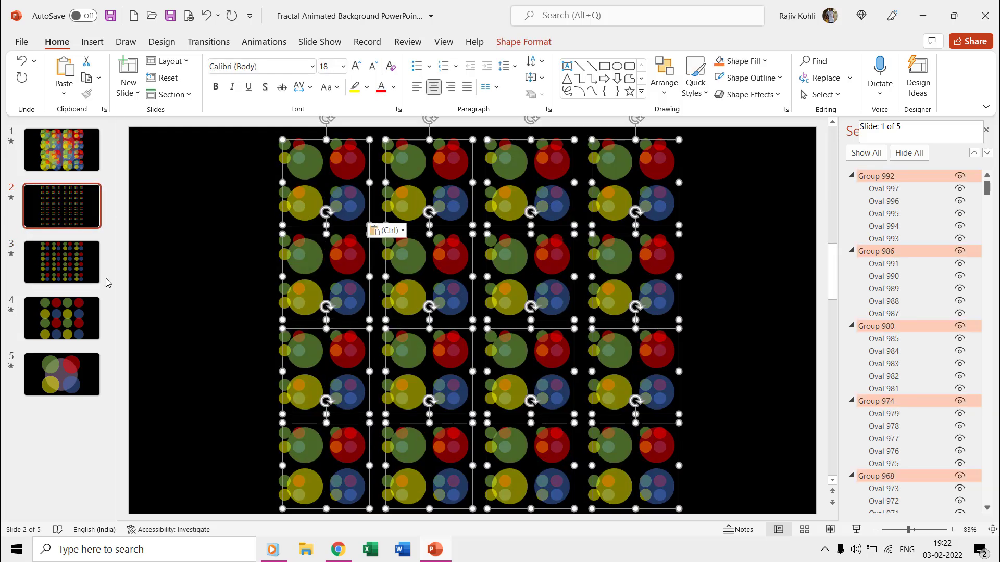
Step: Copy all the big ovals from slide 4 and paste them onto slide 2
click(68, 311)
click(225, 253)
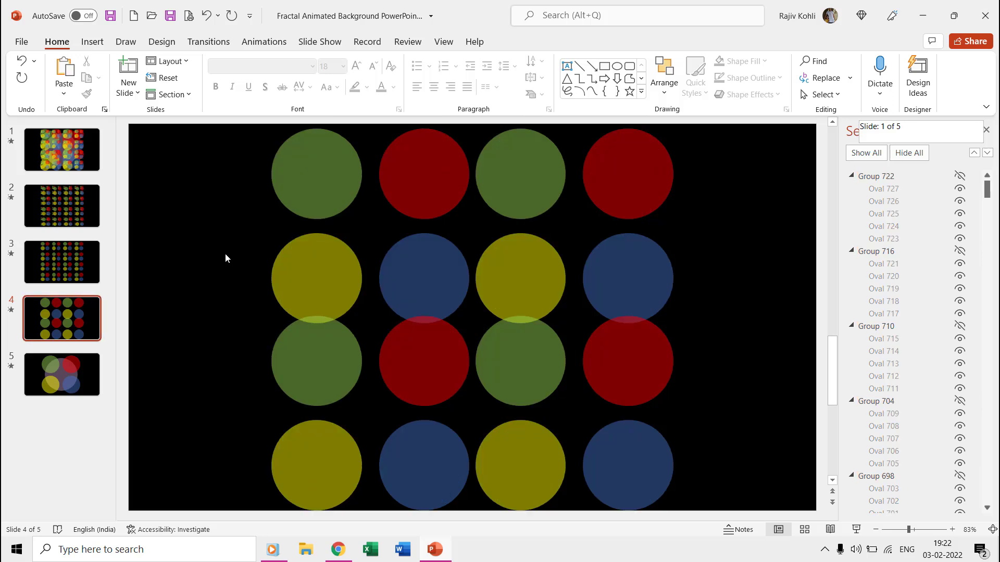
key(ctrl+a)
key(ctrl+c)
click(84, 220)
key(ctrl+v)
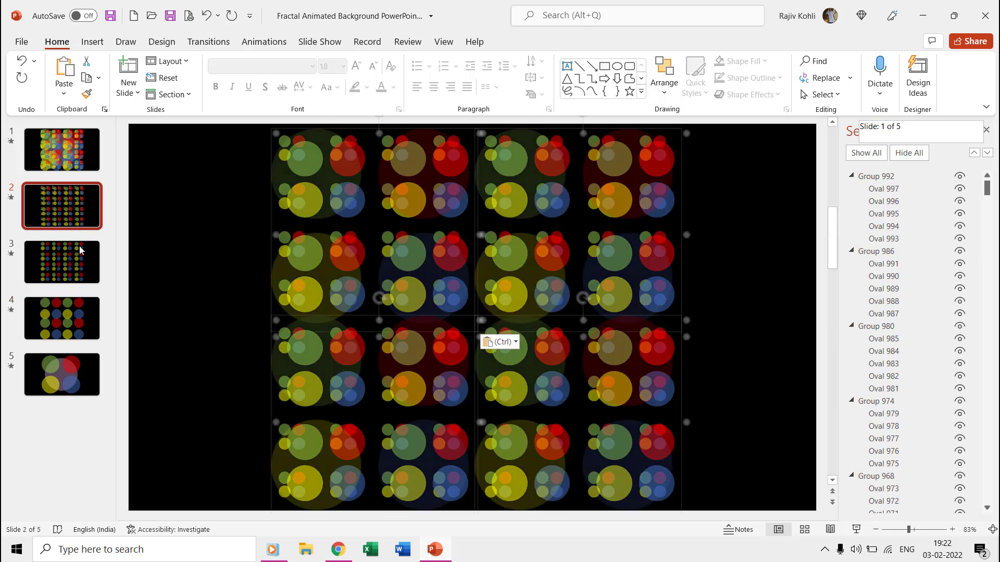
Step: Copy all ovals from slide 5, paste them onto slide 2, and select everything there
click(63, 367)
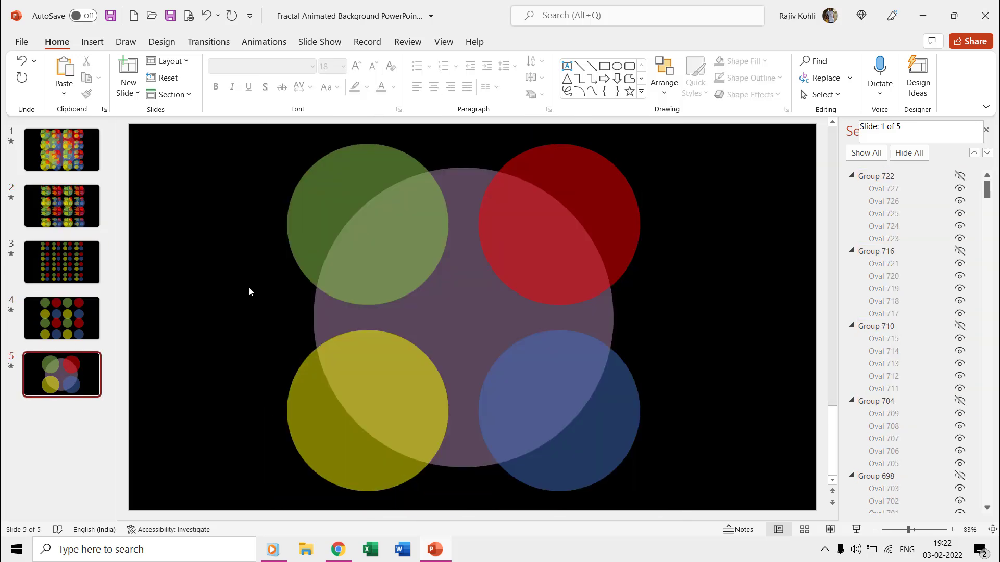
click(226, 288)
key(ctrl+a)
key(ctrl+c)
click(65, 213)
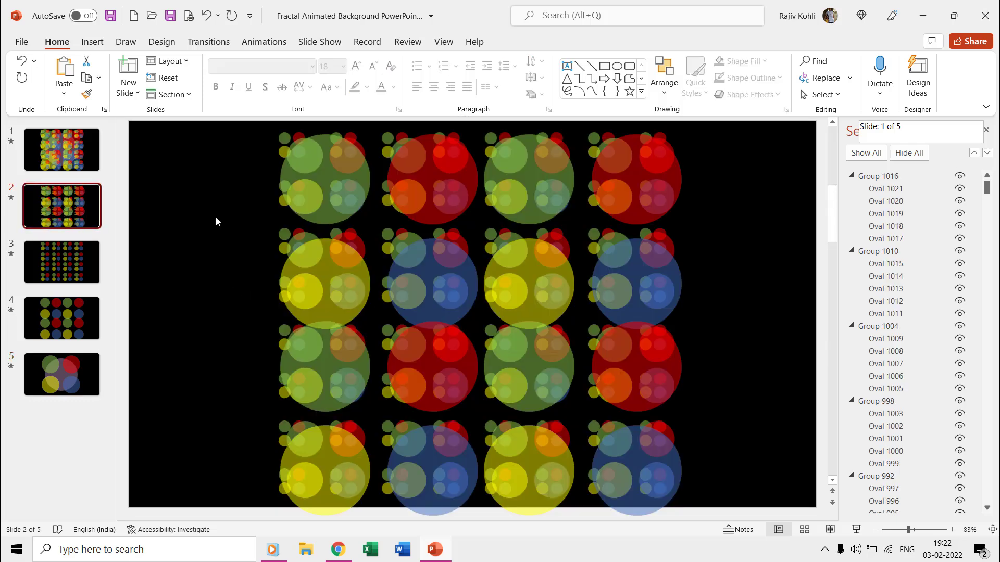
key(ctrl+v)
key(ctrl+a)
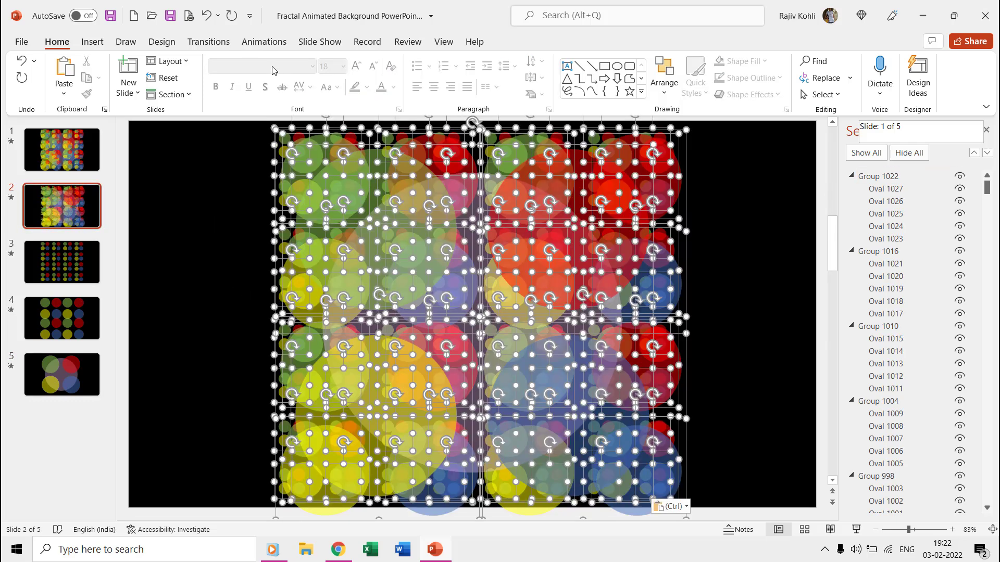
Step: Add a Spin animation to all selected groups on slide 2
click(263, 42)
click(675, 88)
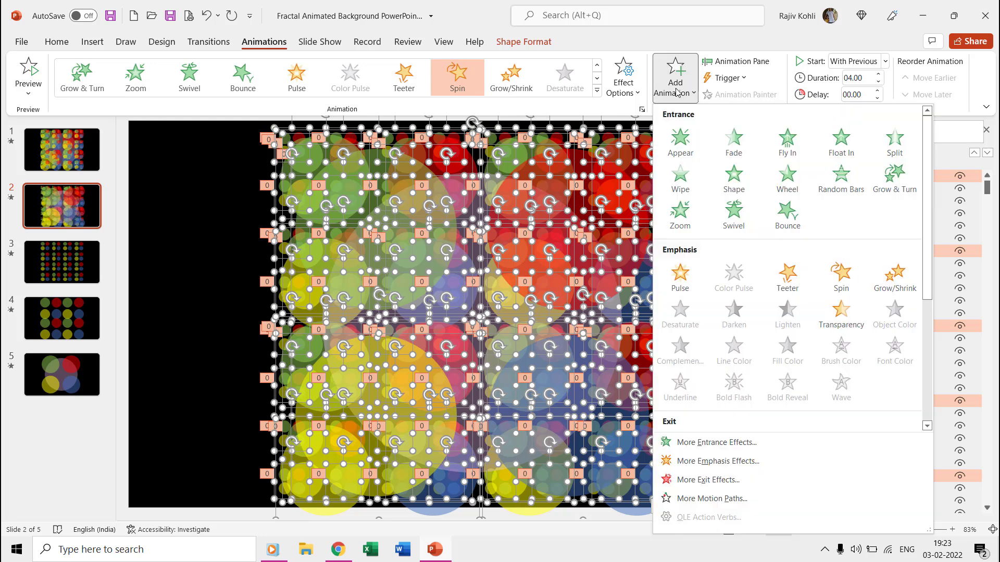
click(839, 276)
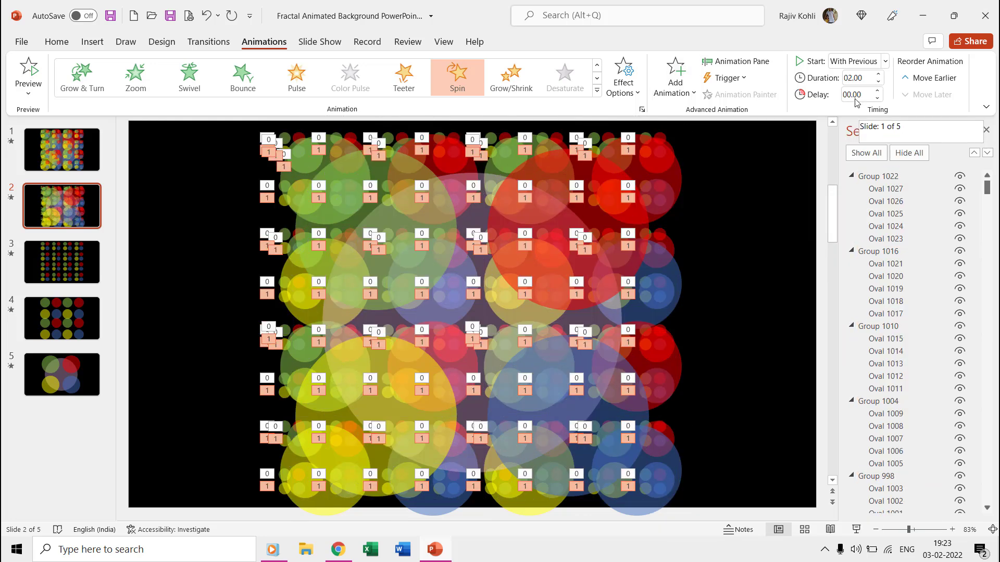
Step: Set the Spin timing to a 4-second duration, repeating until the end of the slide
click(739, 60)
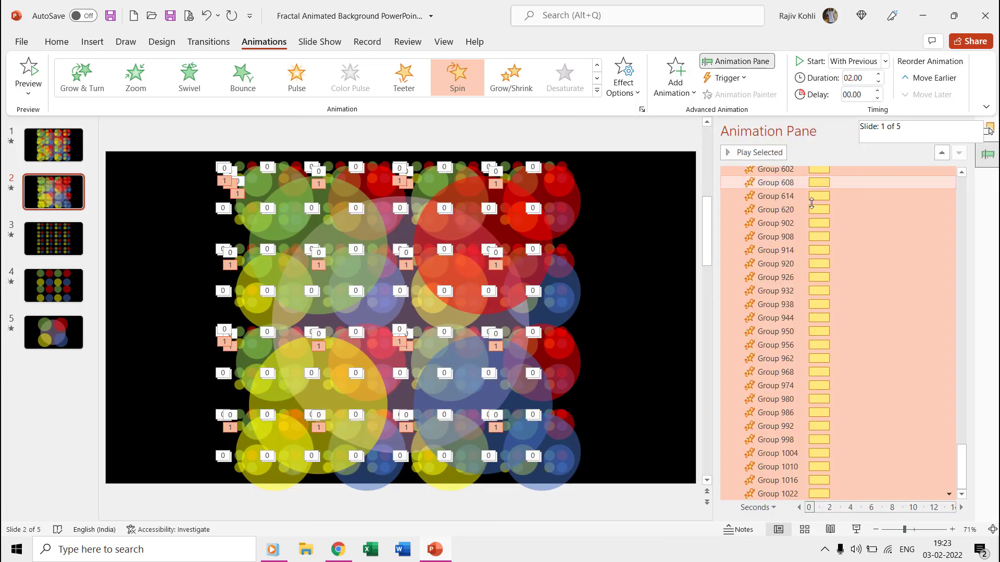
right_click(852, 233)
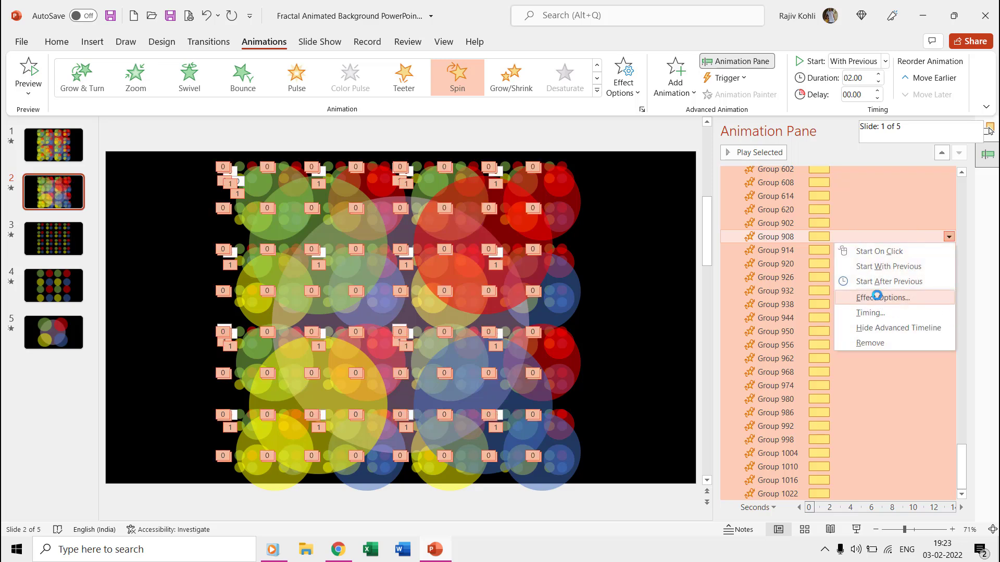
click(880, 295)
click(436, 168)
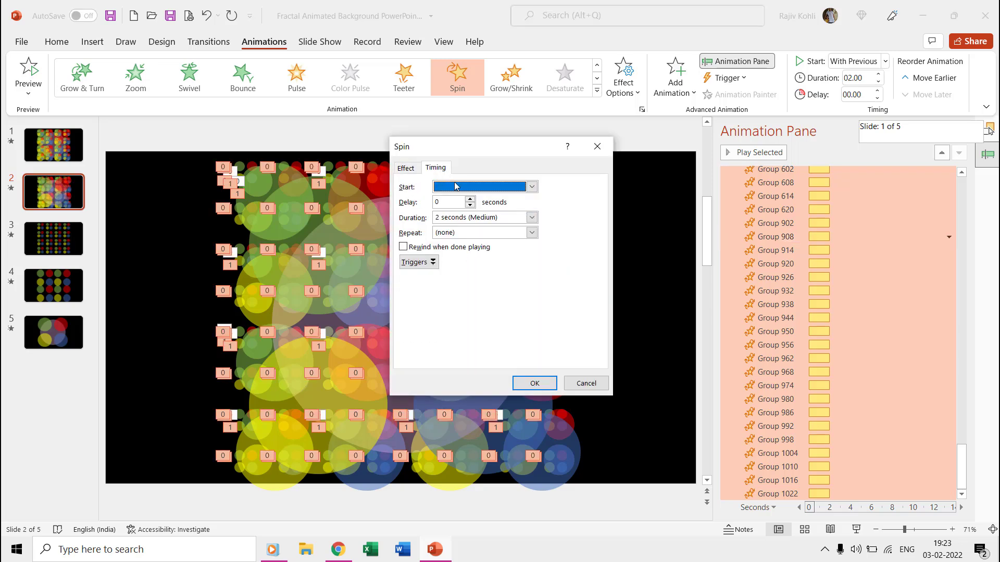
triple_click(465, 219)
text(4)
key(Tab)
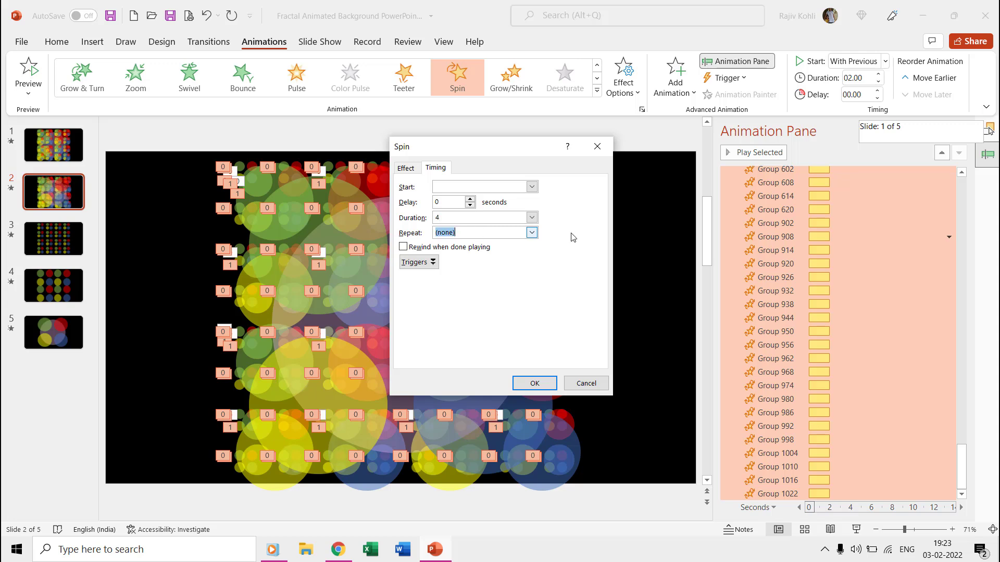
click(532, 233)
click(508, 302)
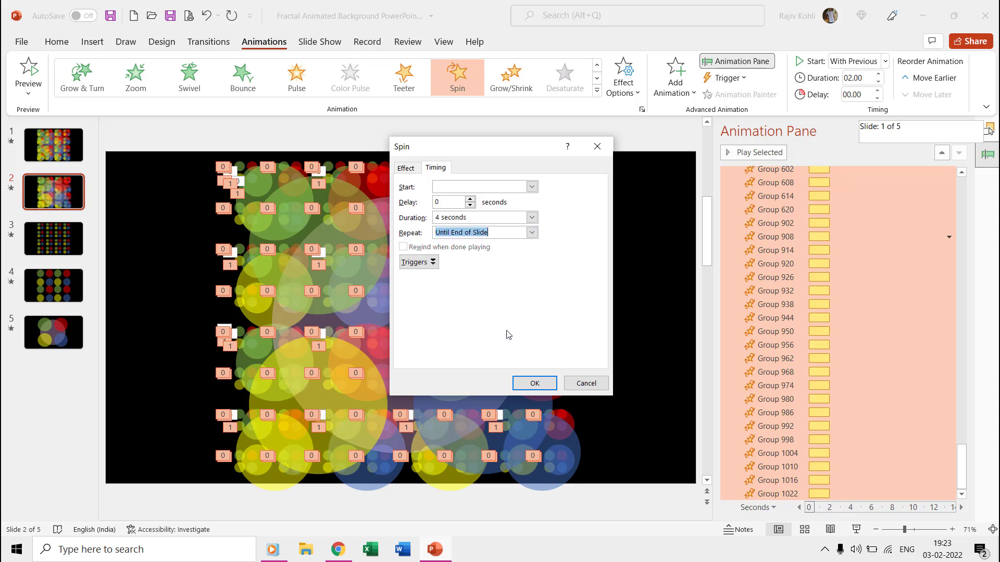
click(407, 168)
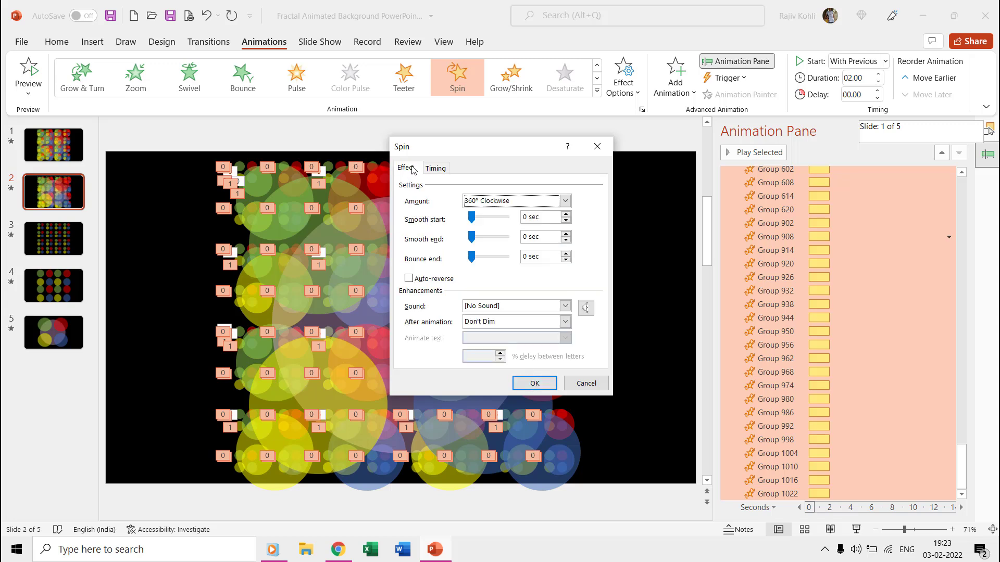
click(522, 380)
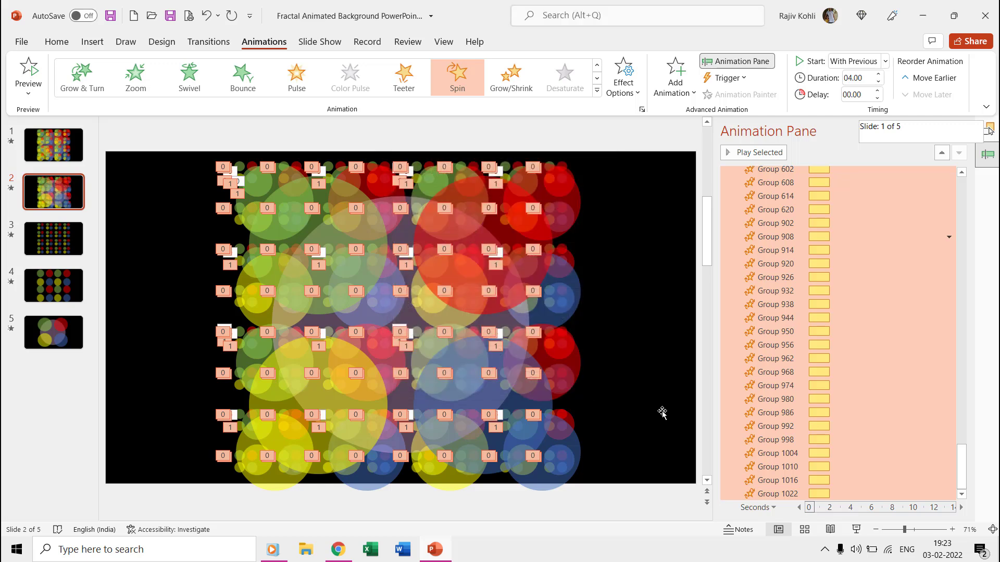